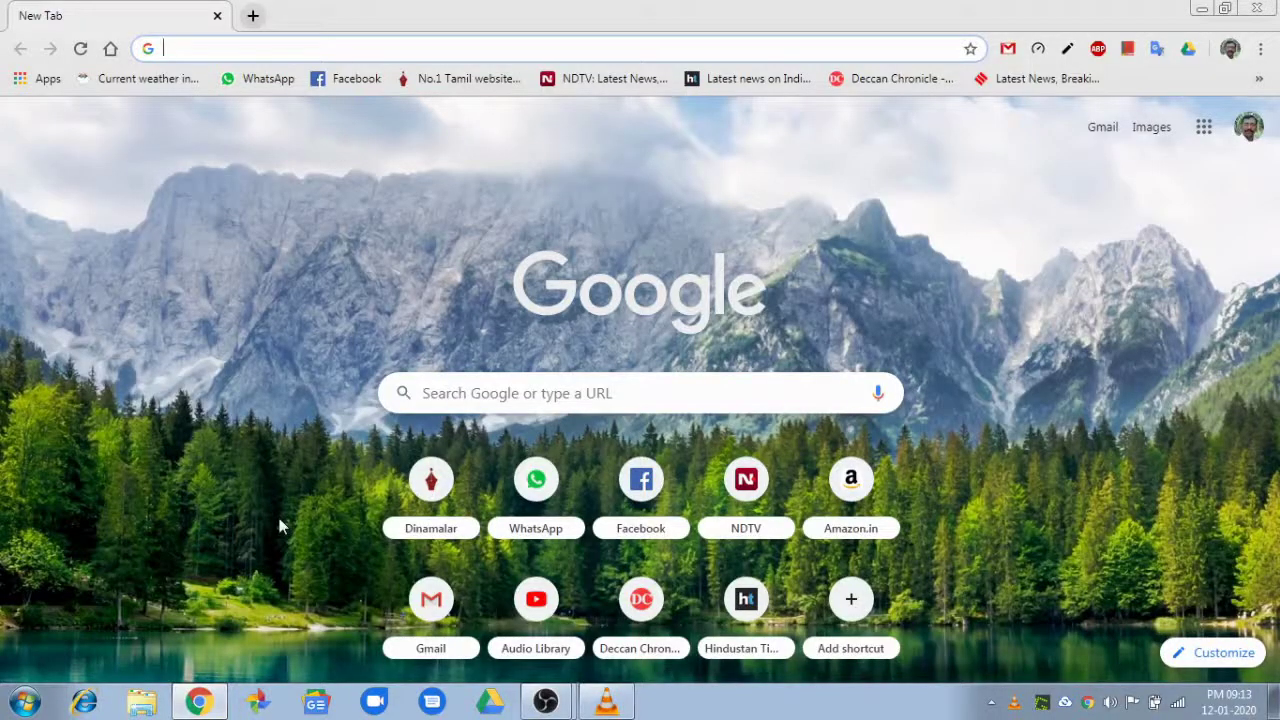
Step: Search Google for 'cursor editor' and open the RealWorld Cursor Editor result
type("cursor editor")
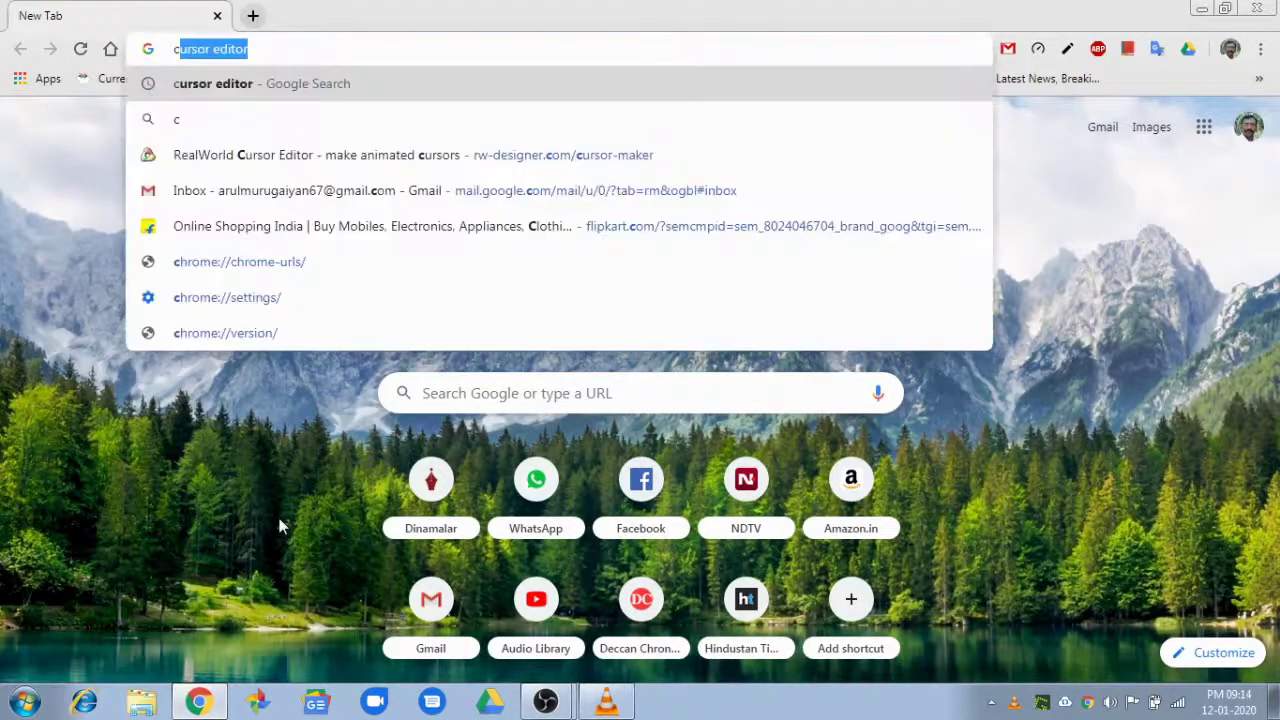
left_click(338, 85)
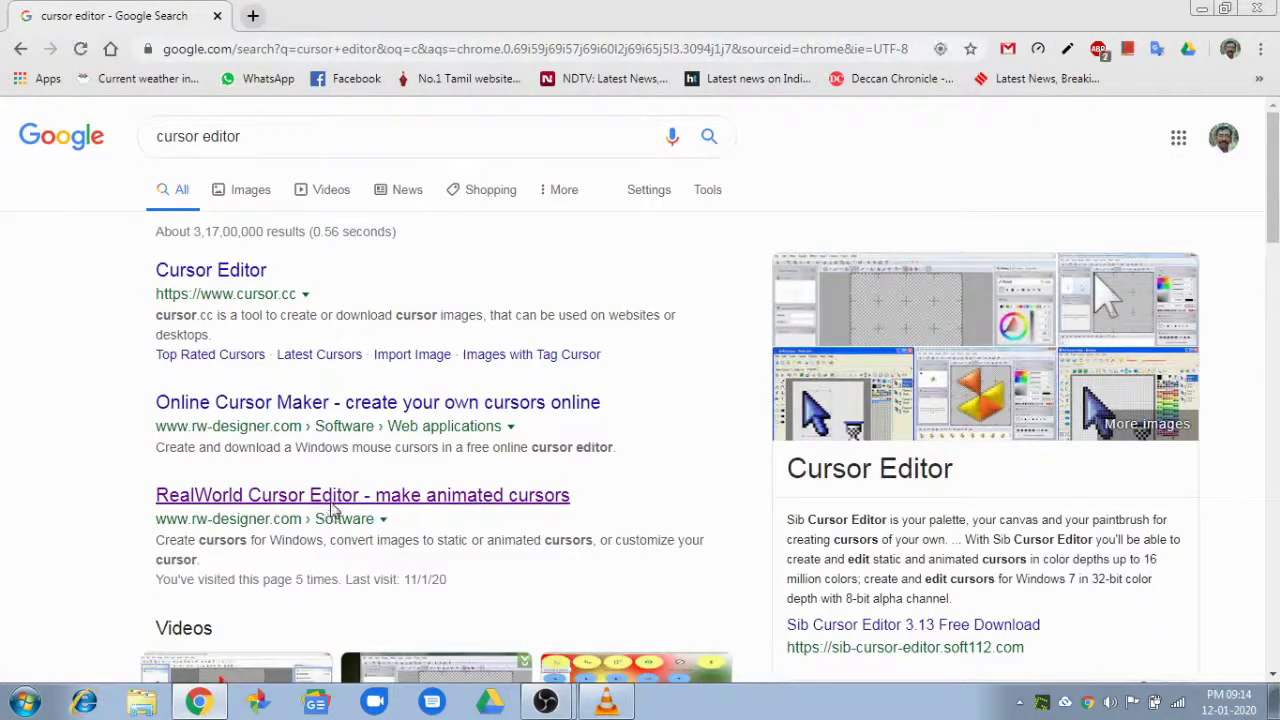
left_click(332, 500)
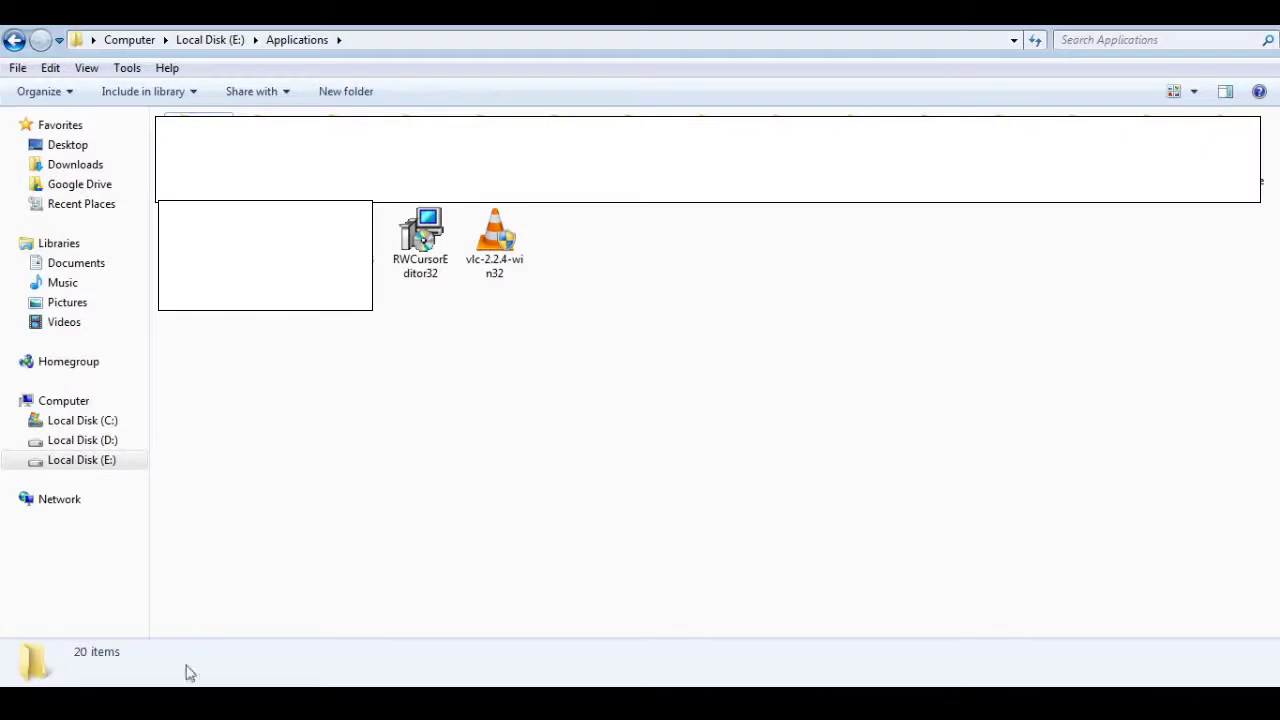
Step: Run the RWCursorEditor32 installer, allowing it to run, and accept the license agreement
double_click(424, 262)
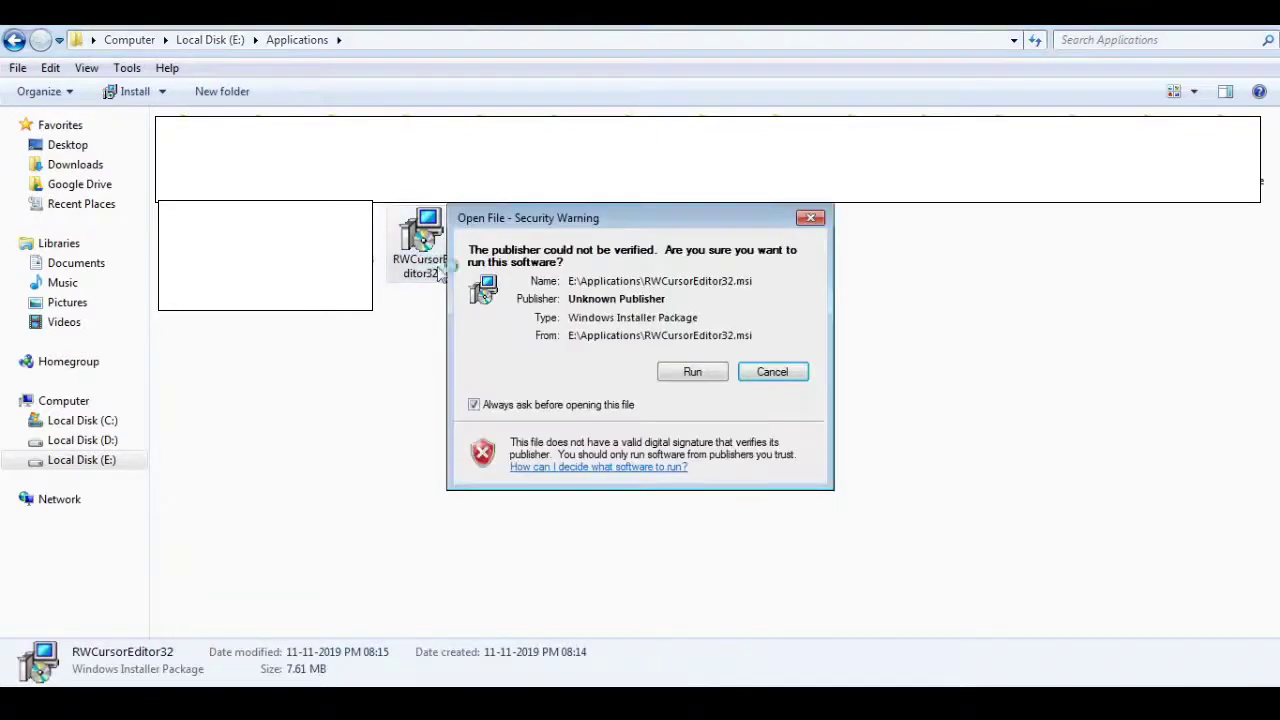
left_click(690, 376)
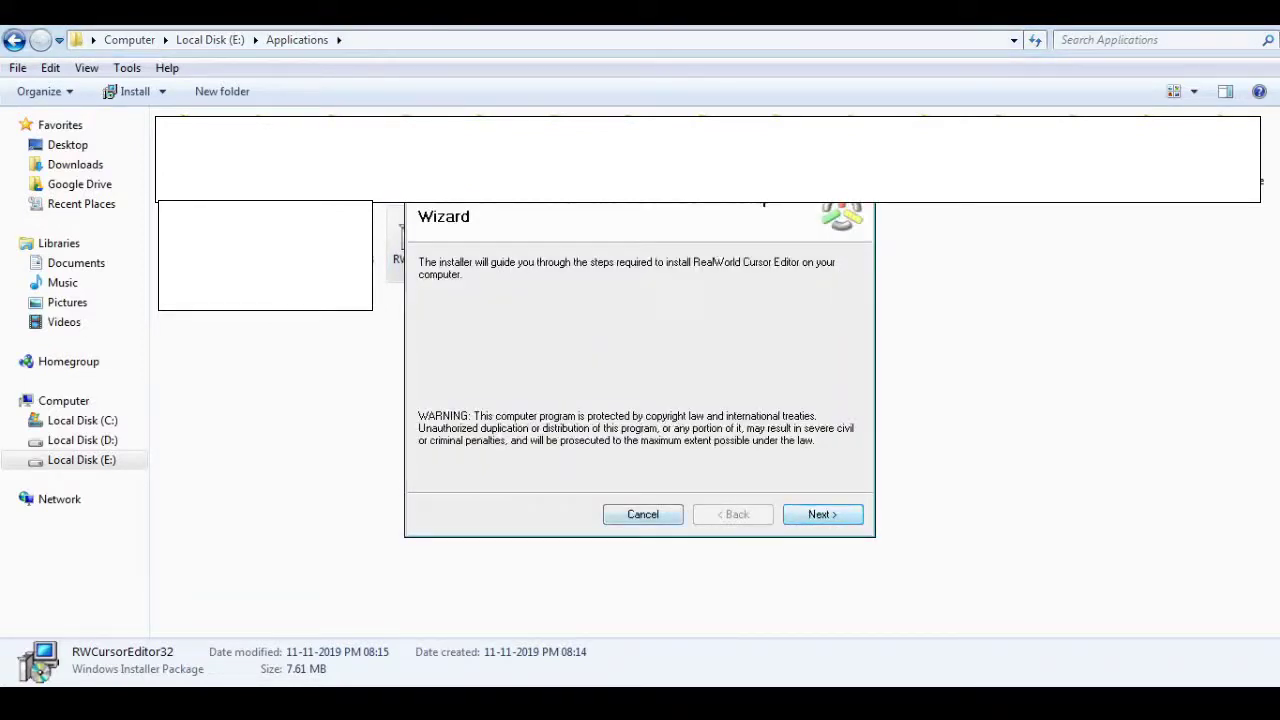
key("Return")
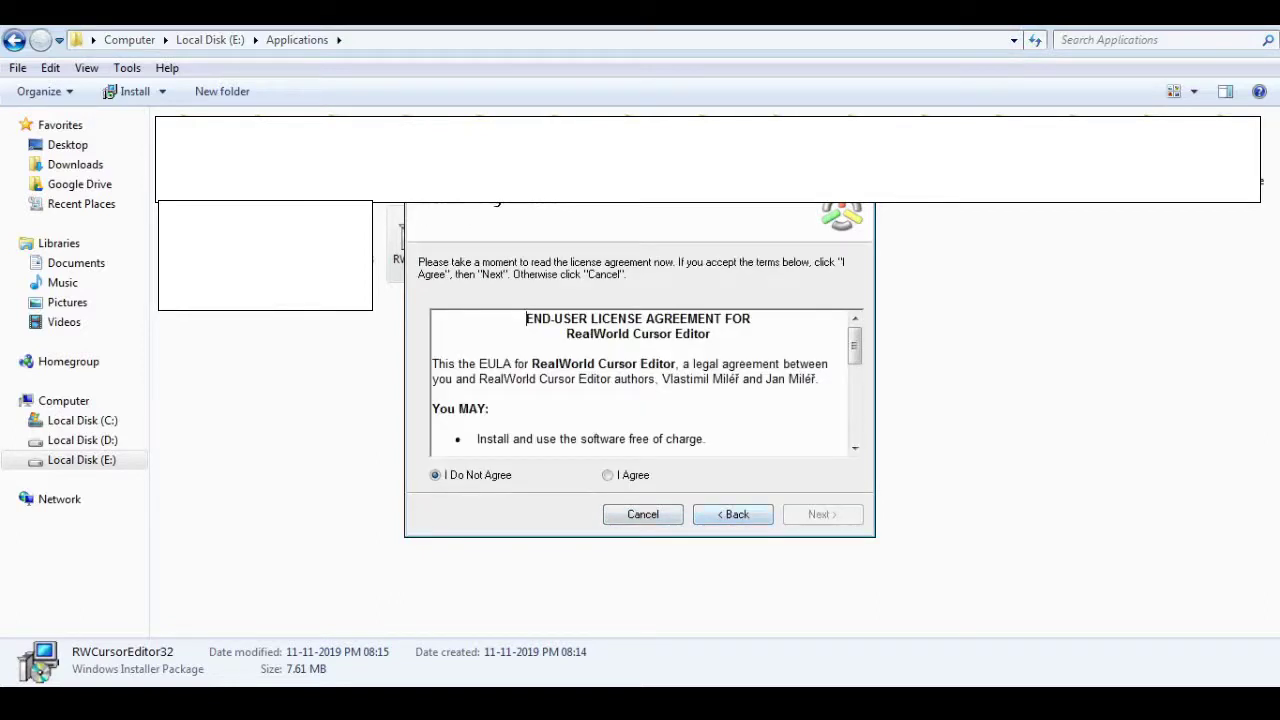
left_click(607, 475)
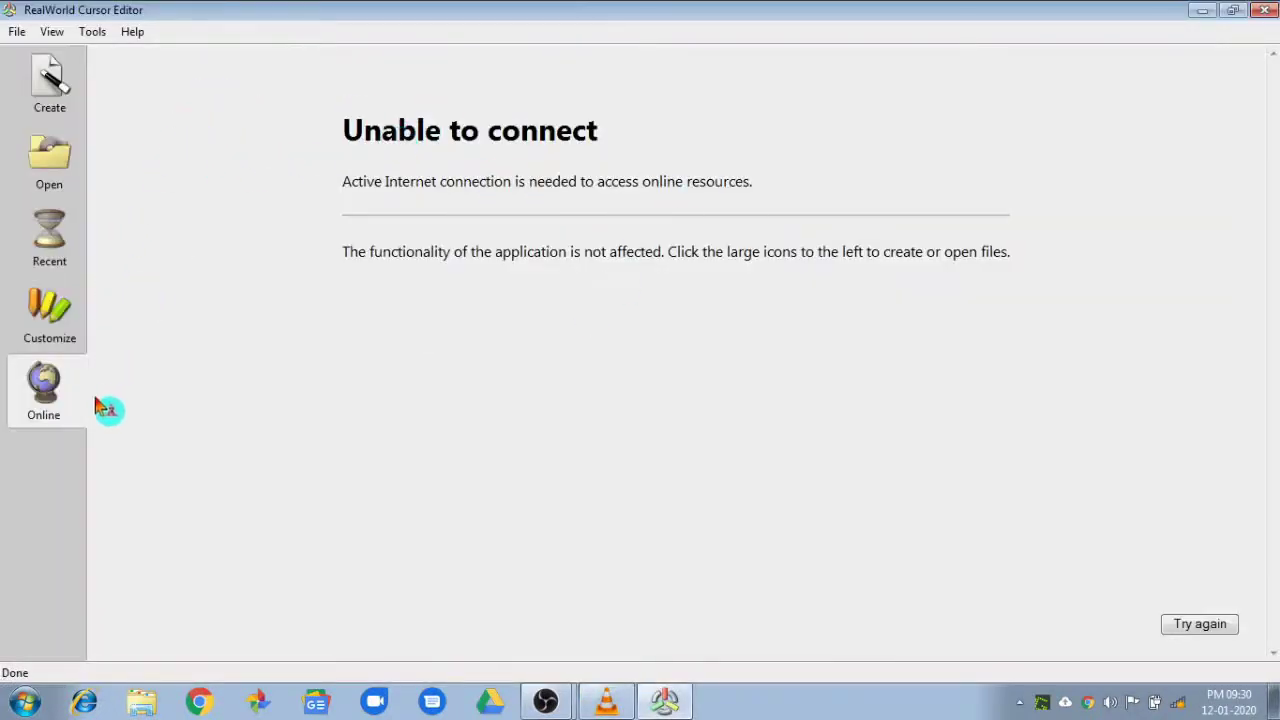
Step: Create a new blank 32x32 mouse cursor, unnamed.cur
left_click(56, 92)
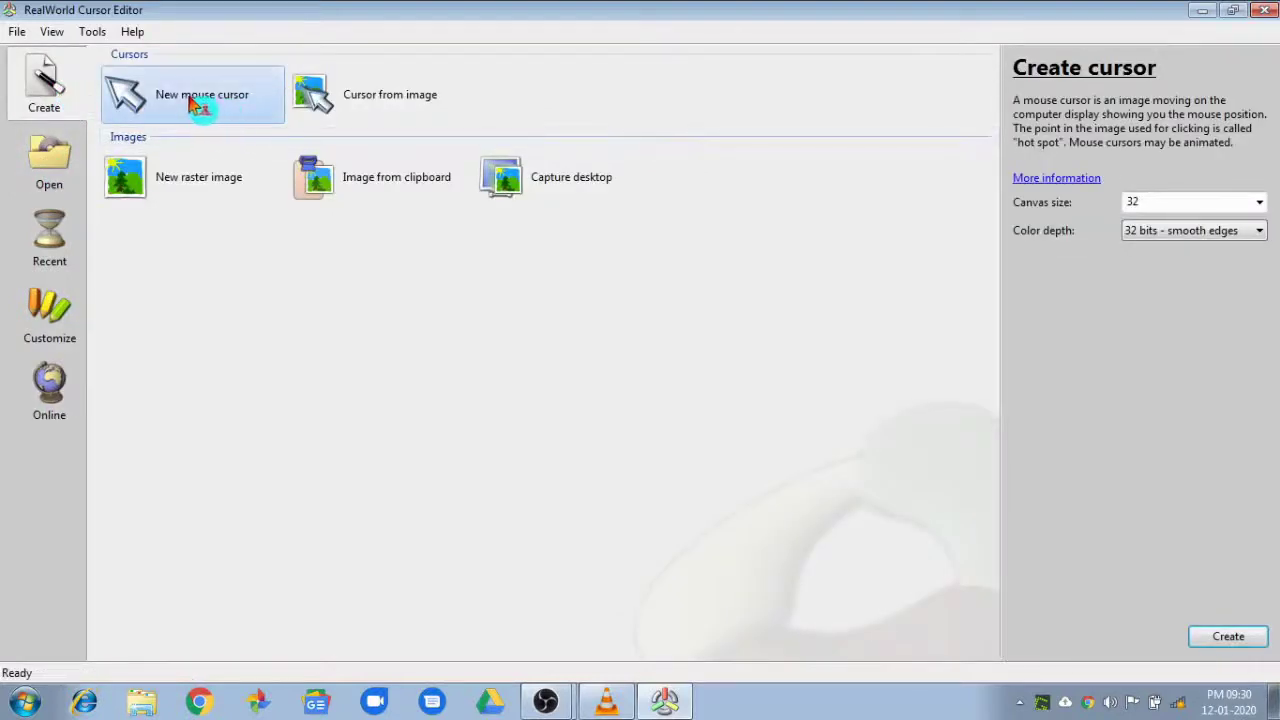
left_click(1230, 640)
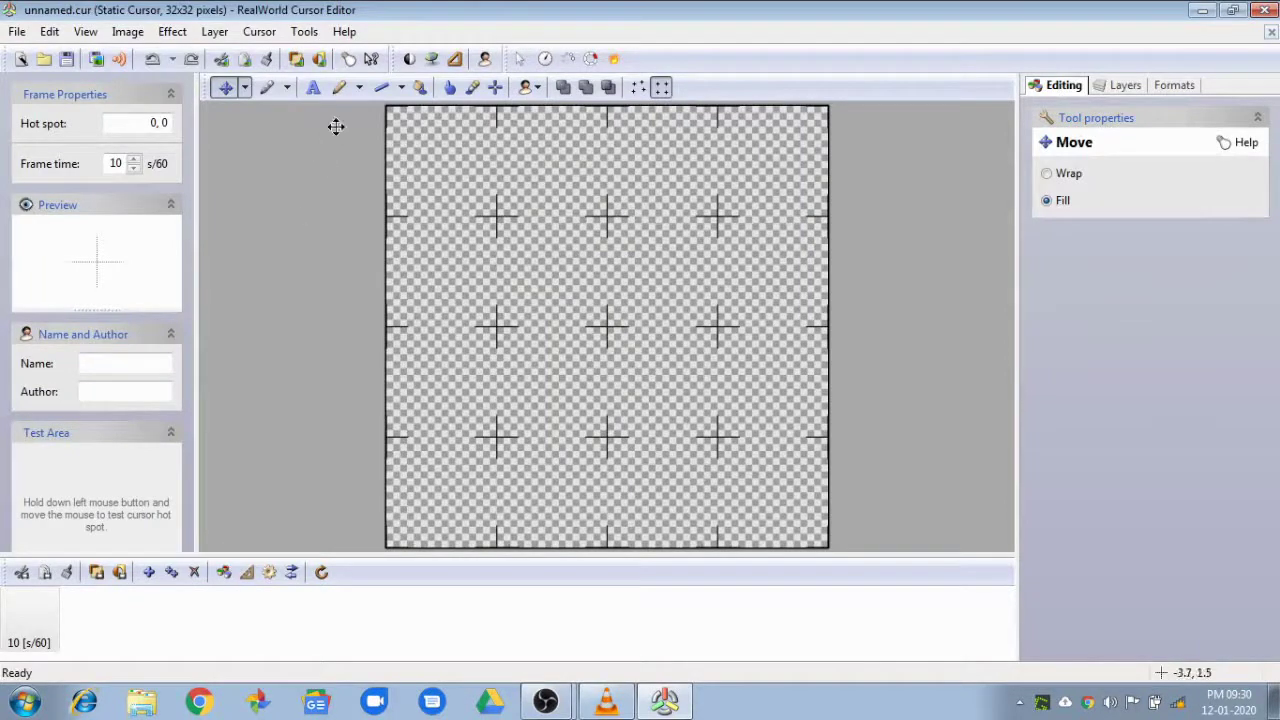
left_click(541, 85)
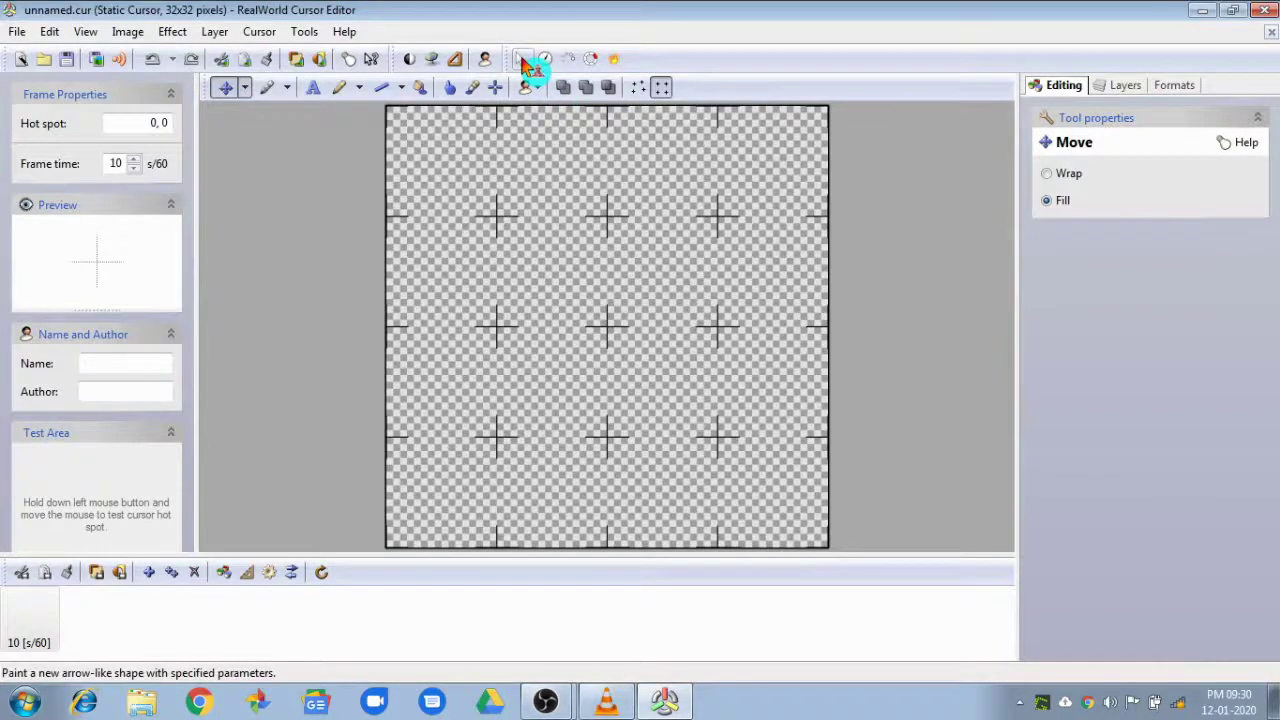
Step: Start a Create Arrow Shape and try colours, settling the secondary fill on bright red
left_click(522, 60)
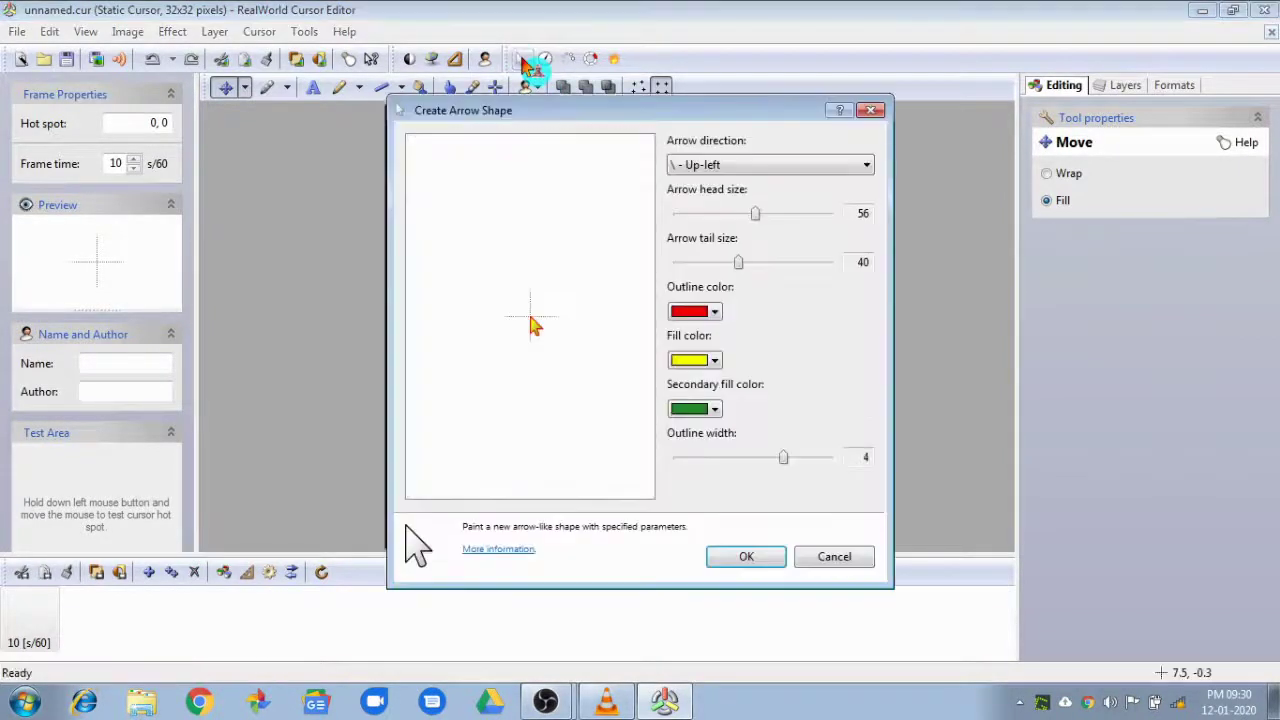
left_click(714, 312)
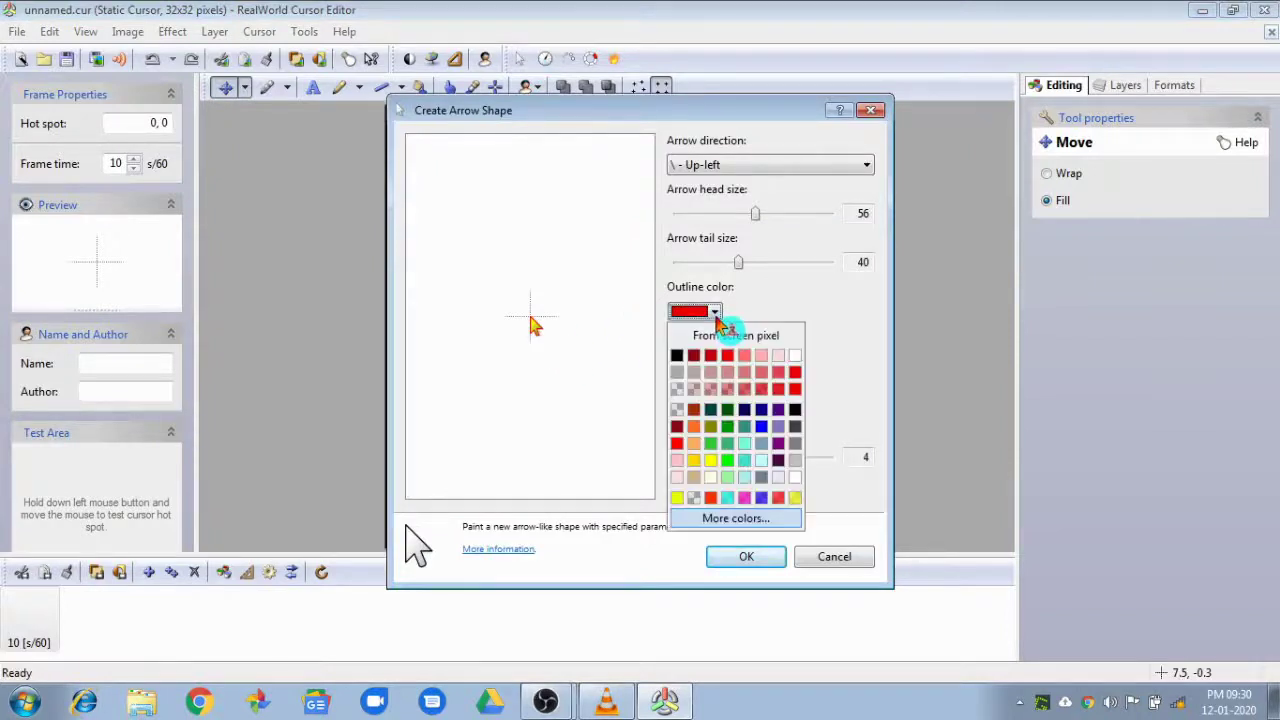
left_click(677, 356)
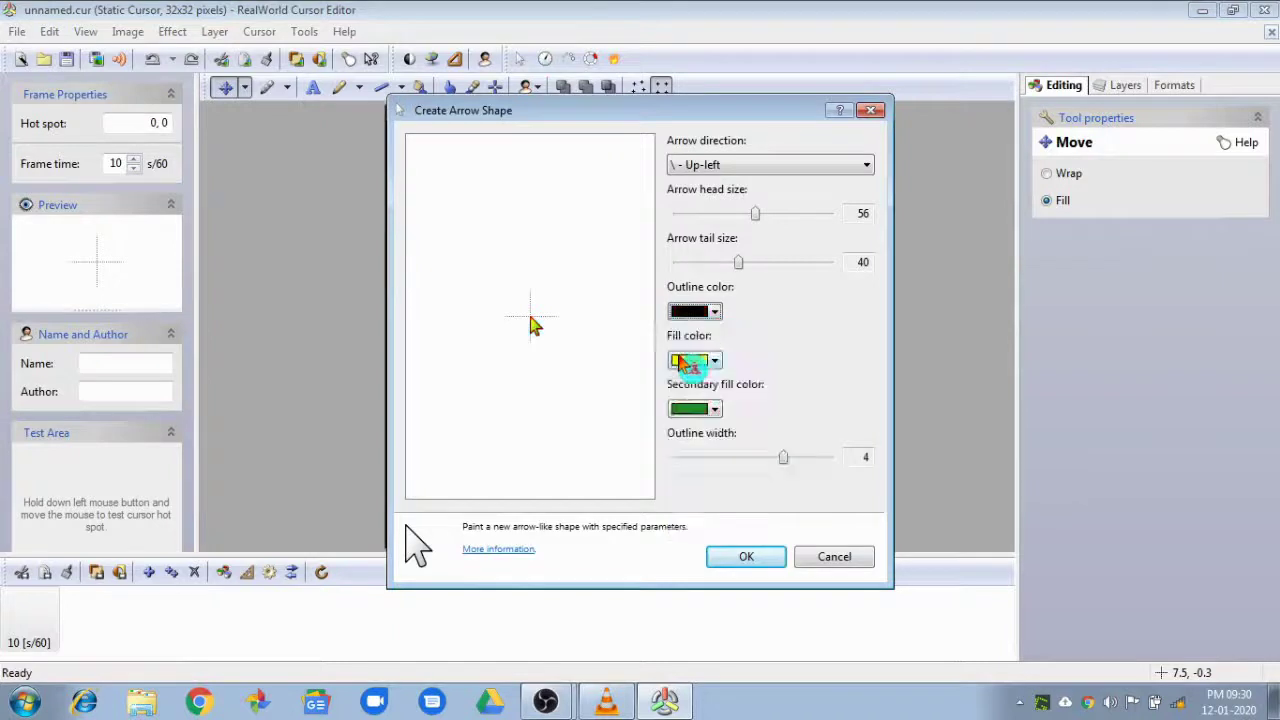
left_click(716, 361)
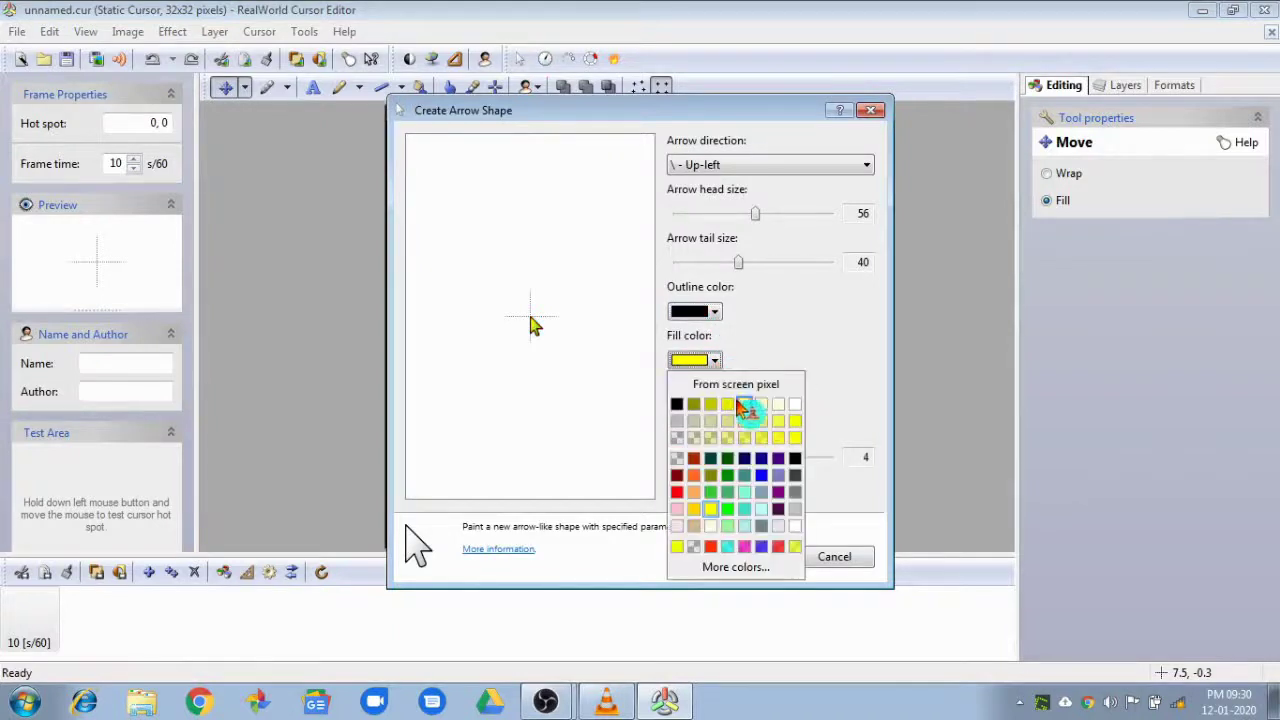
left_click(736, 482)
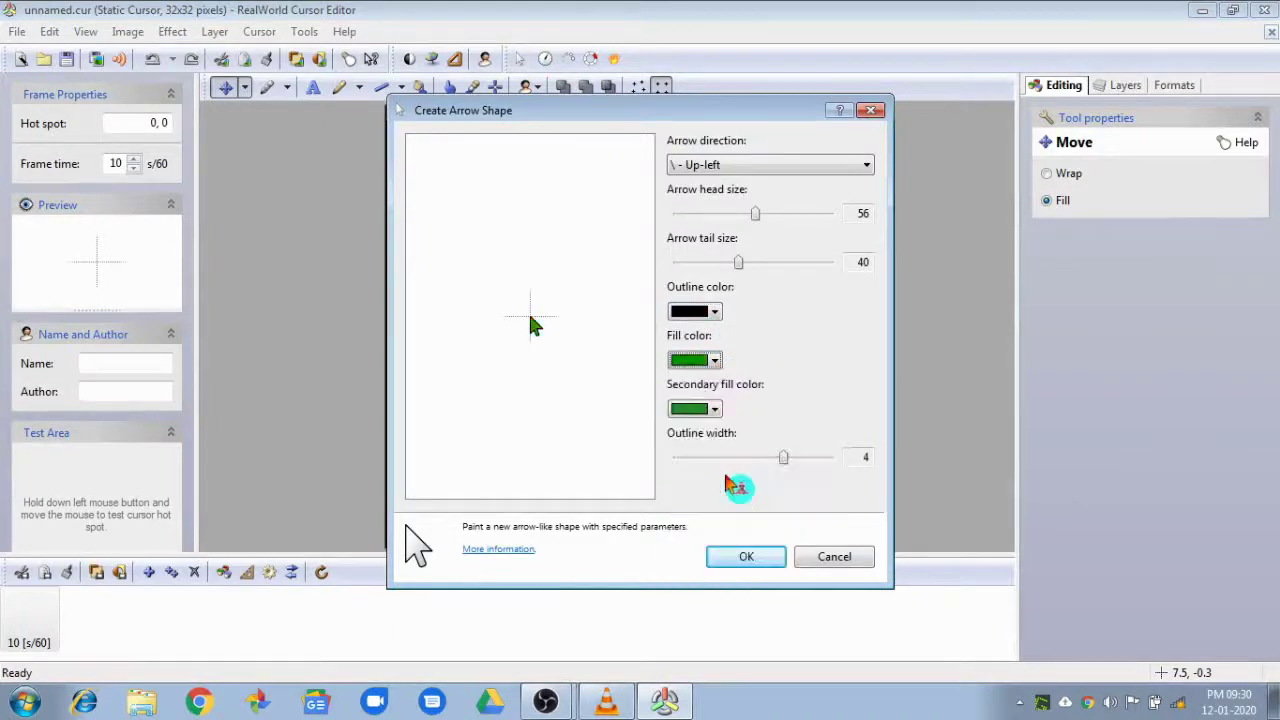
left_click(725, 414)
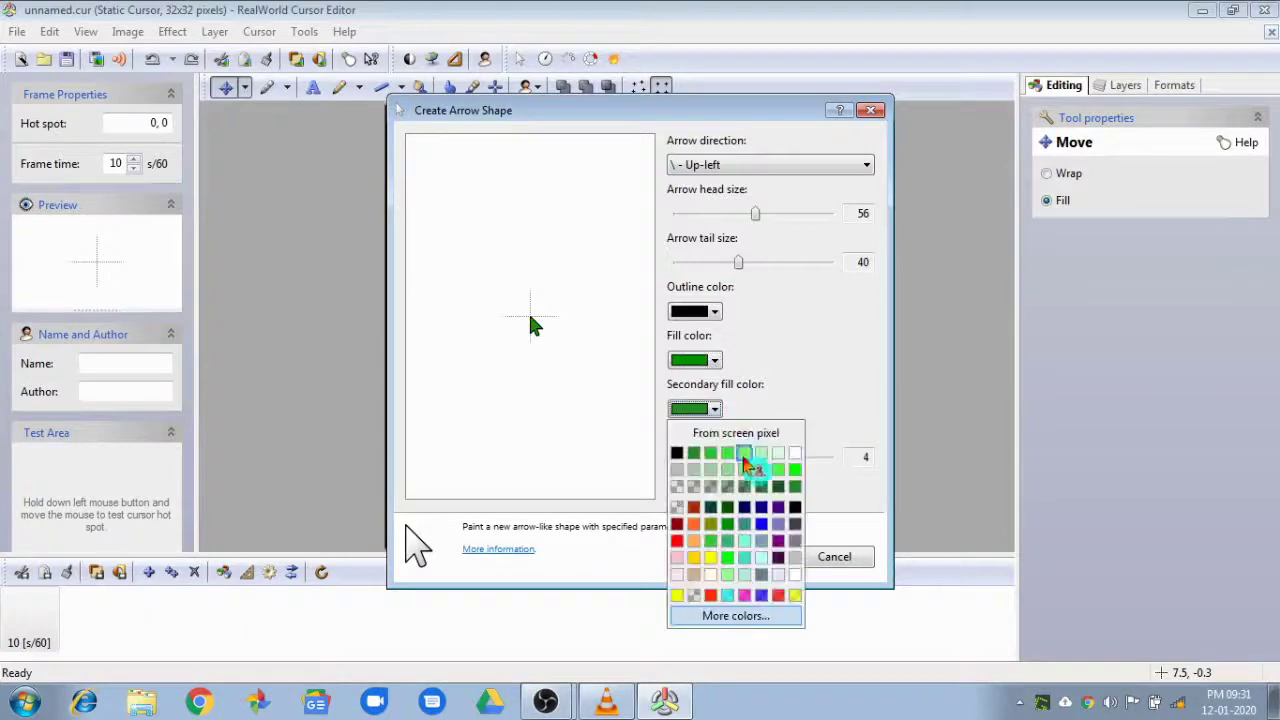
left_click(757, 603)
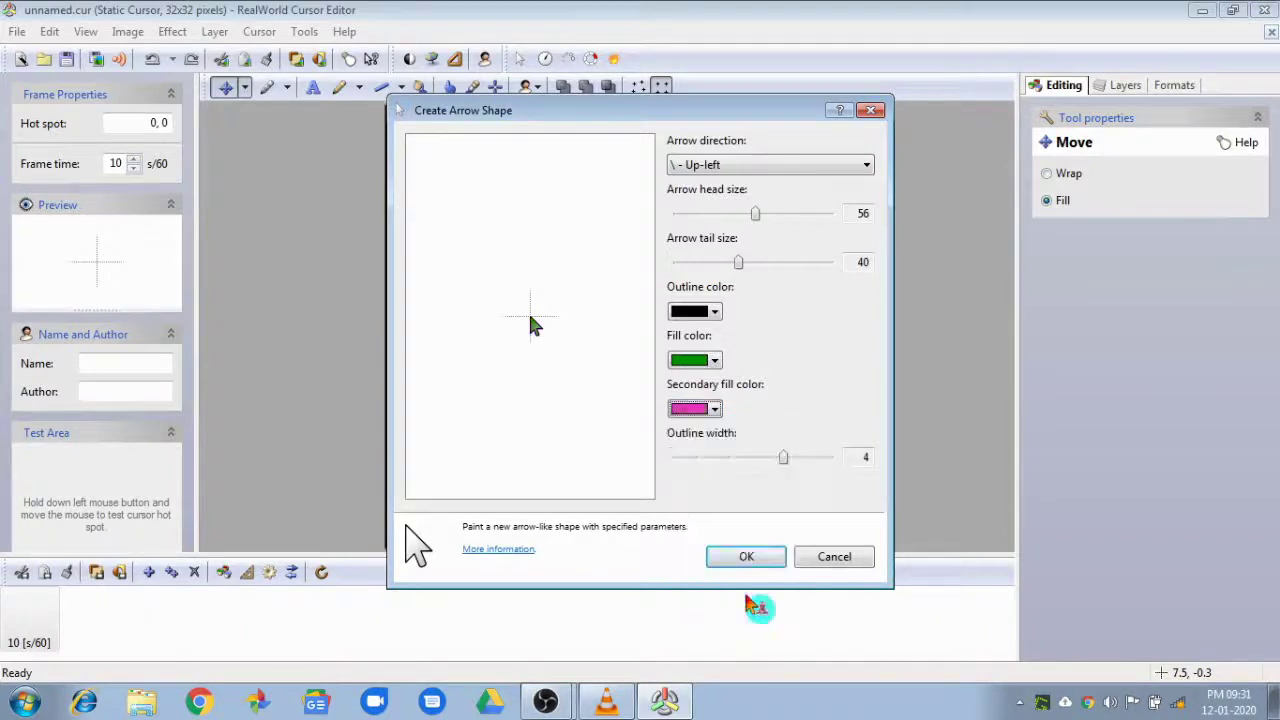
left_click(716, 412)
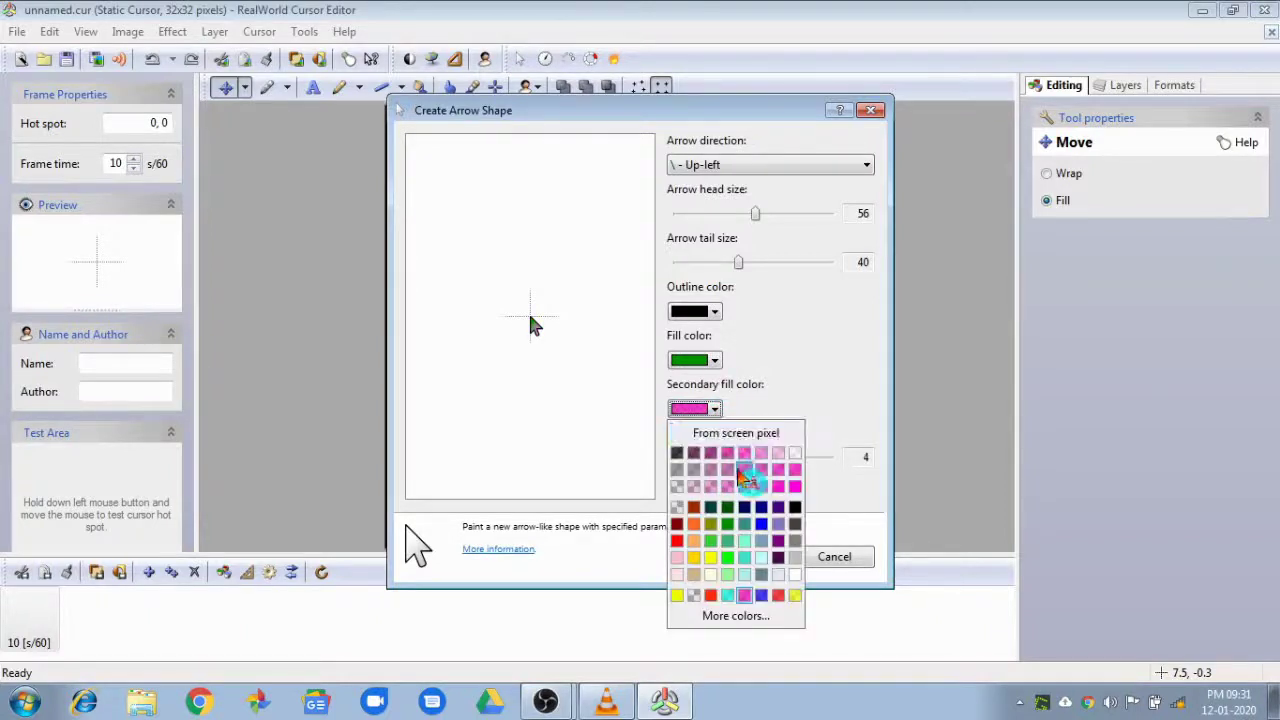
left_click(779, 560)
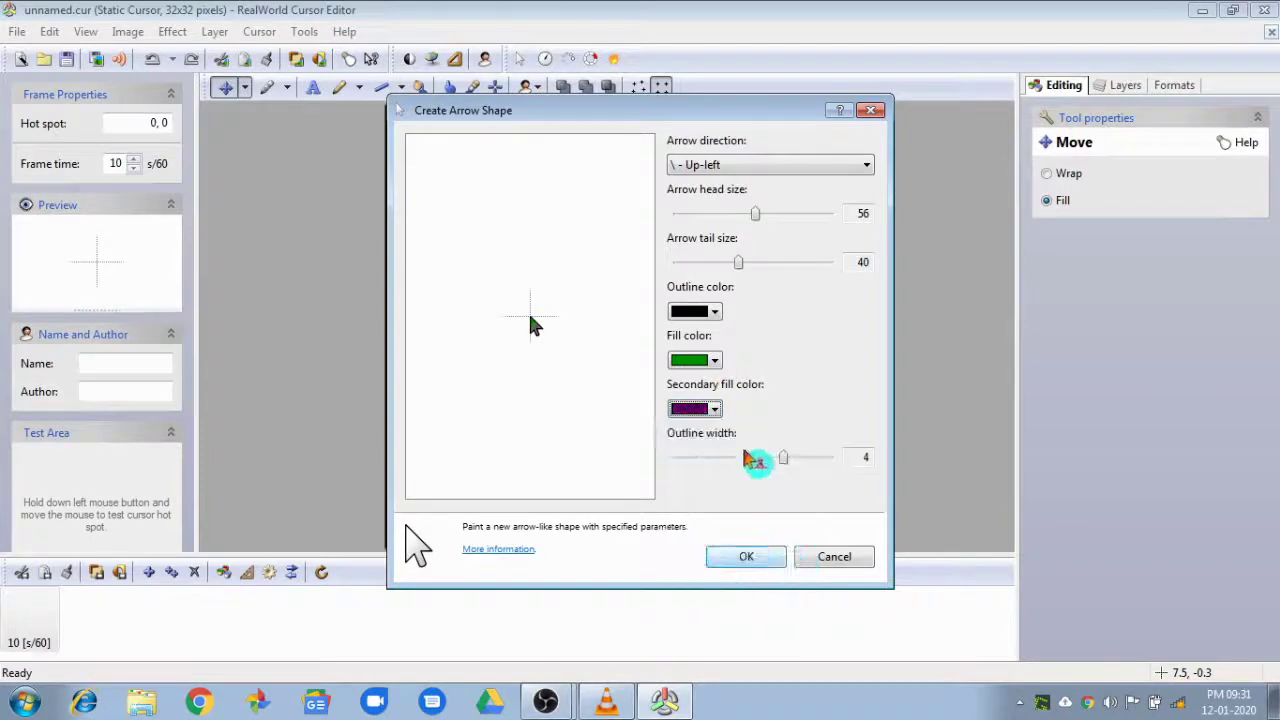
left_click(714, 410)
left_click(679, 540)
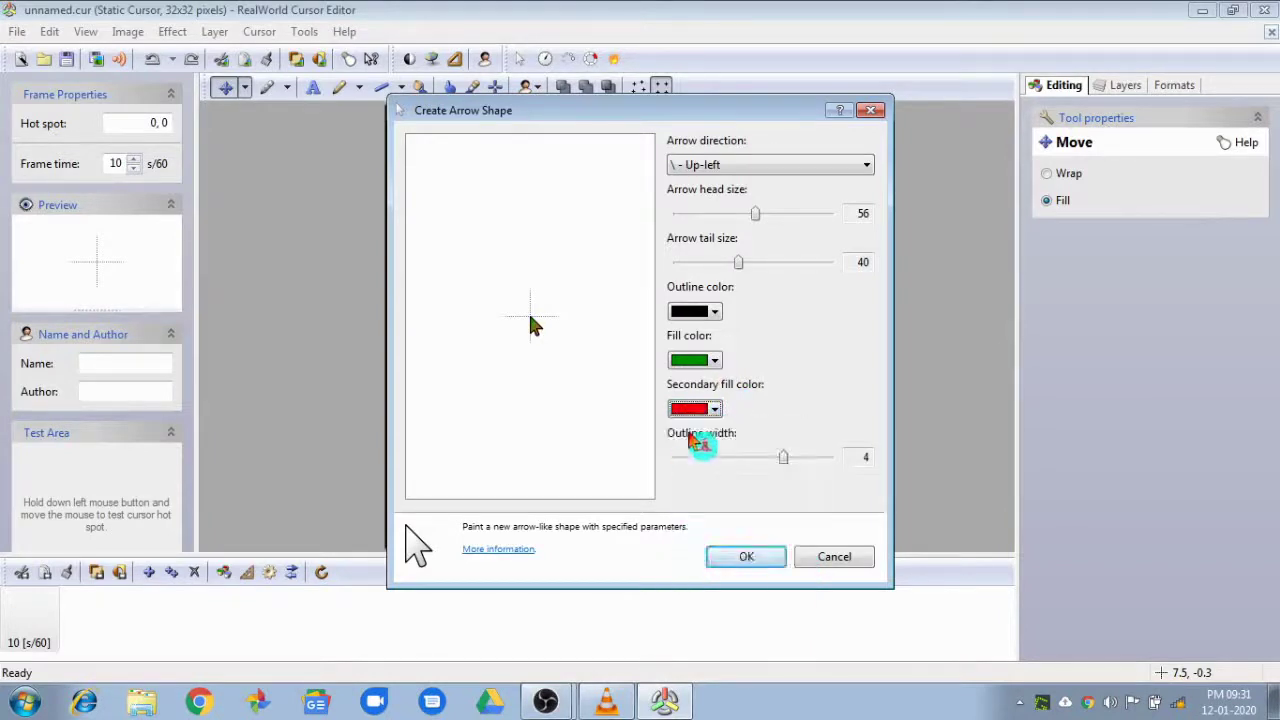
Step: Give the arrow orange fill, blue outline width 6, tail 48, head 73, and draw it
left_click(714, 361)
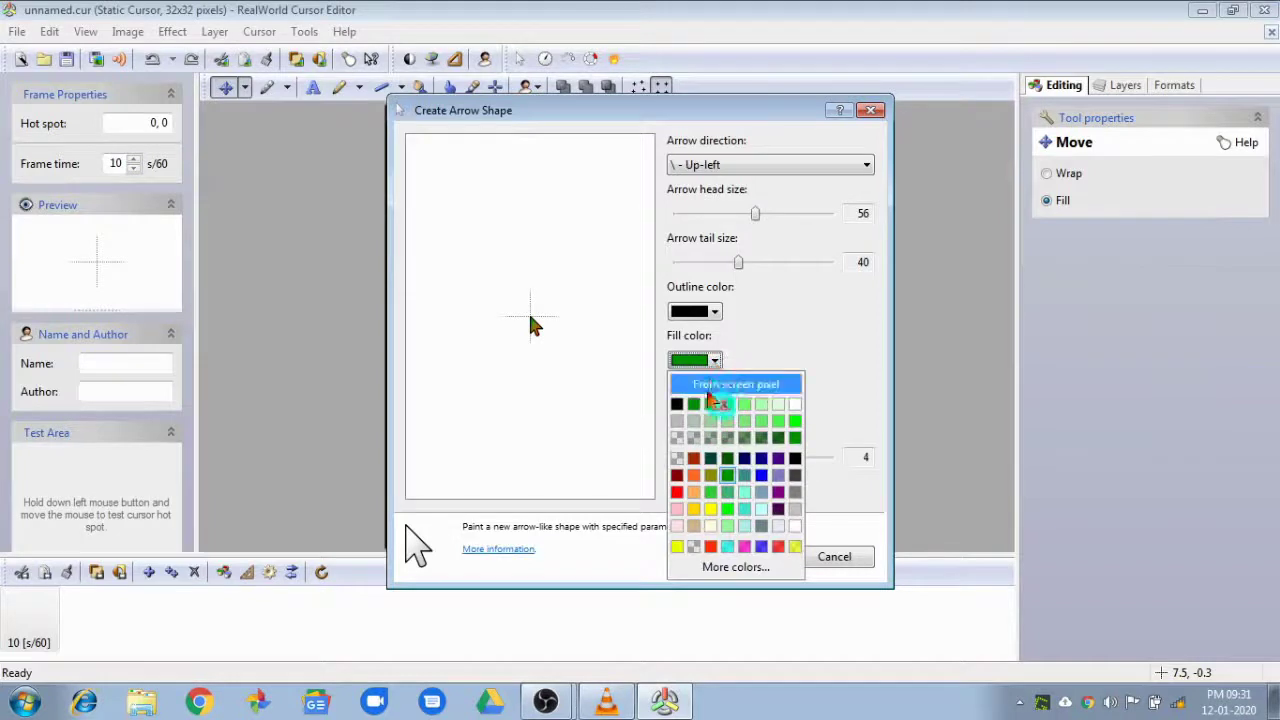
left_click(693, 475)
left_click(716, 313)
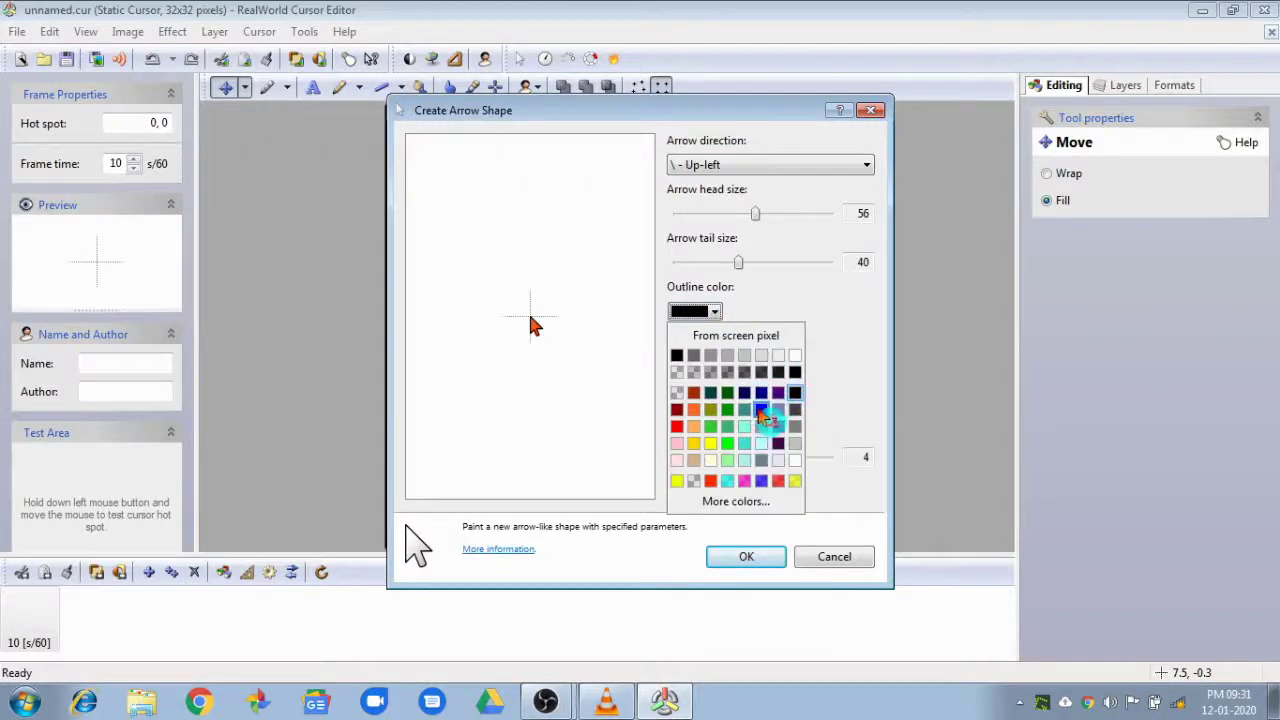
left_click(763, 408)
left_click(800, 463)
left_click(801, 462)
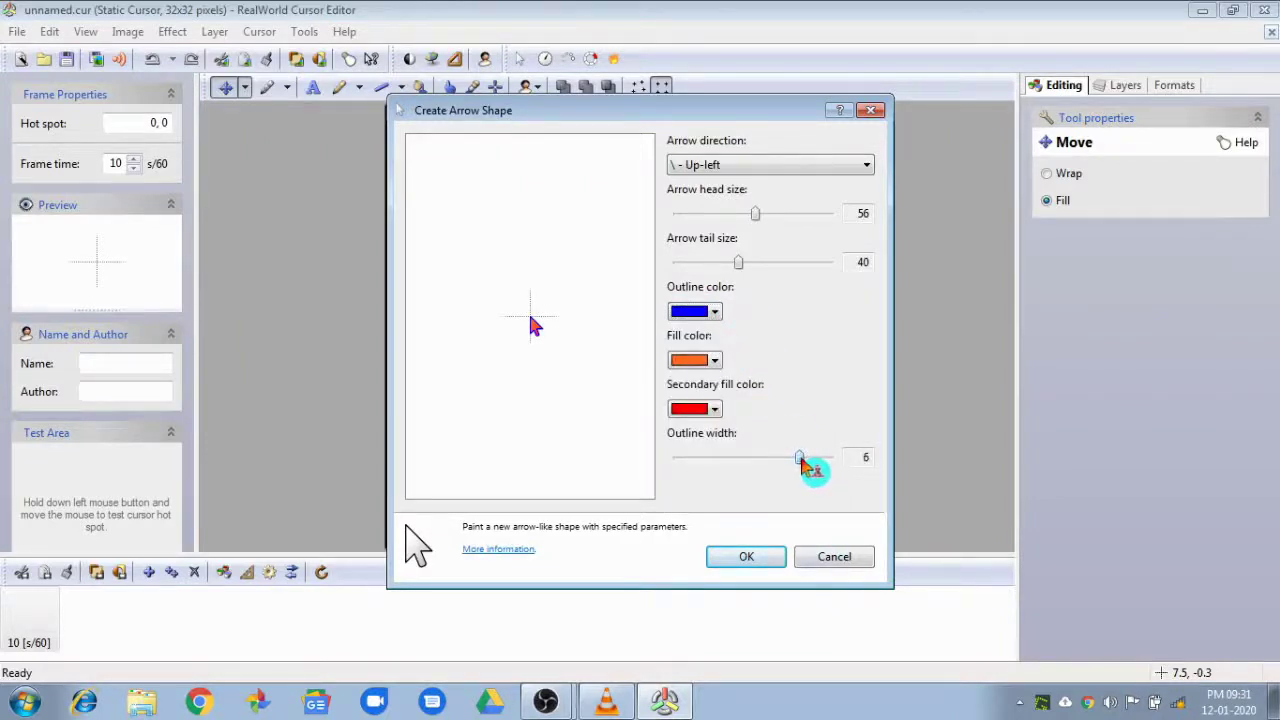
left_click_drag(739, 265, 751, 266)
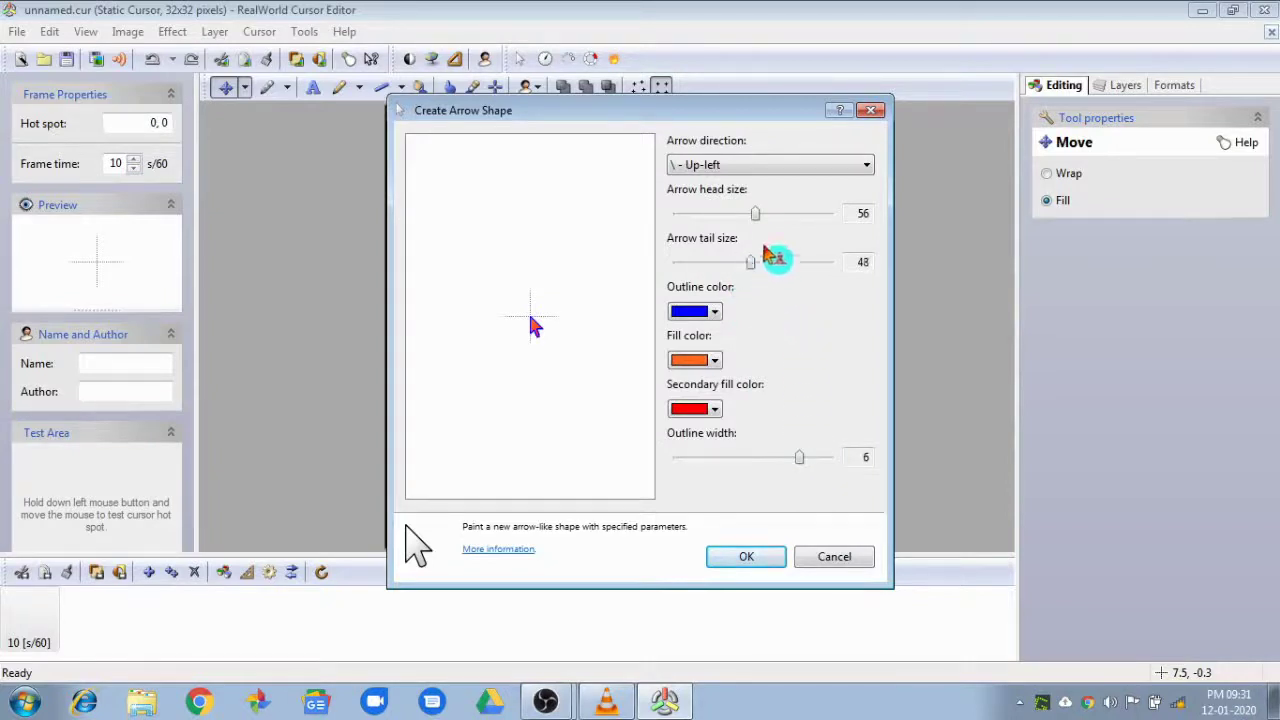
left_click_drag(755, 215, 783, 222)
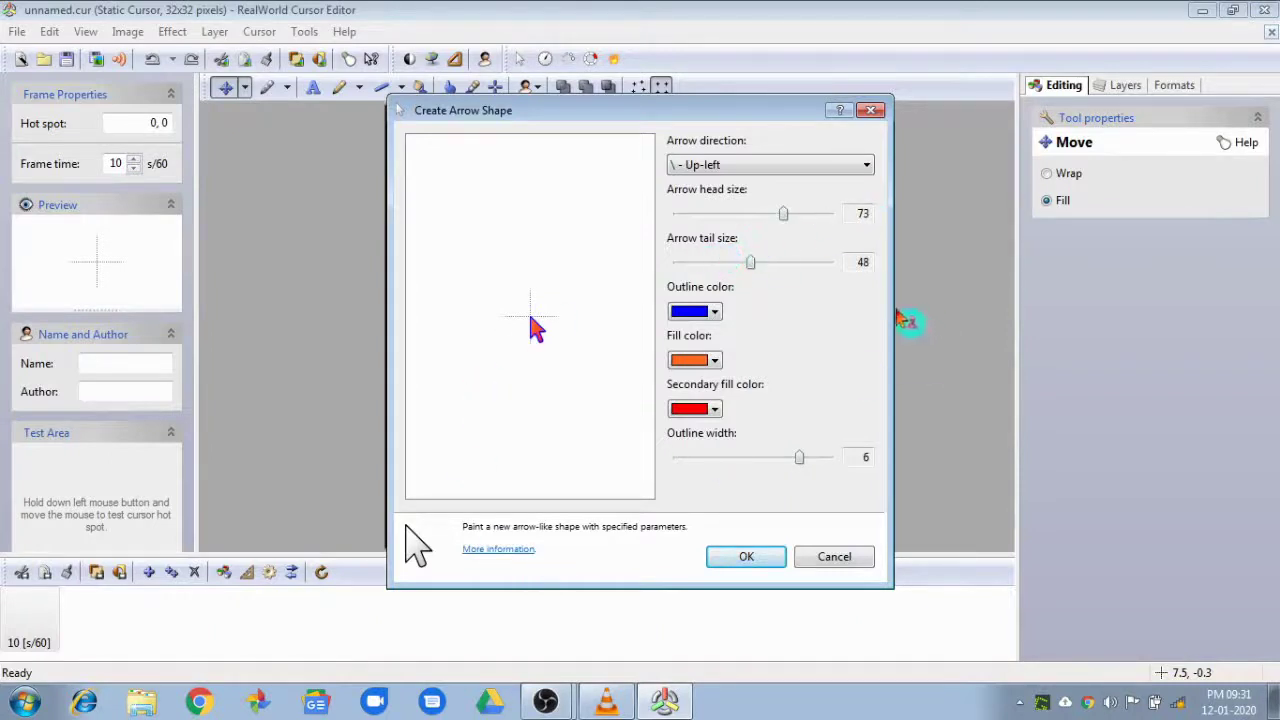
left_click(750, 555)
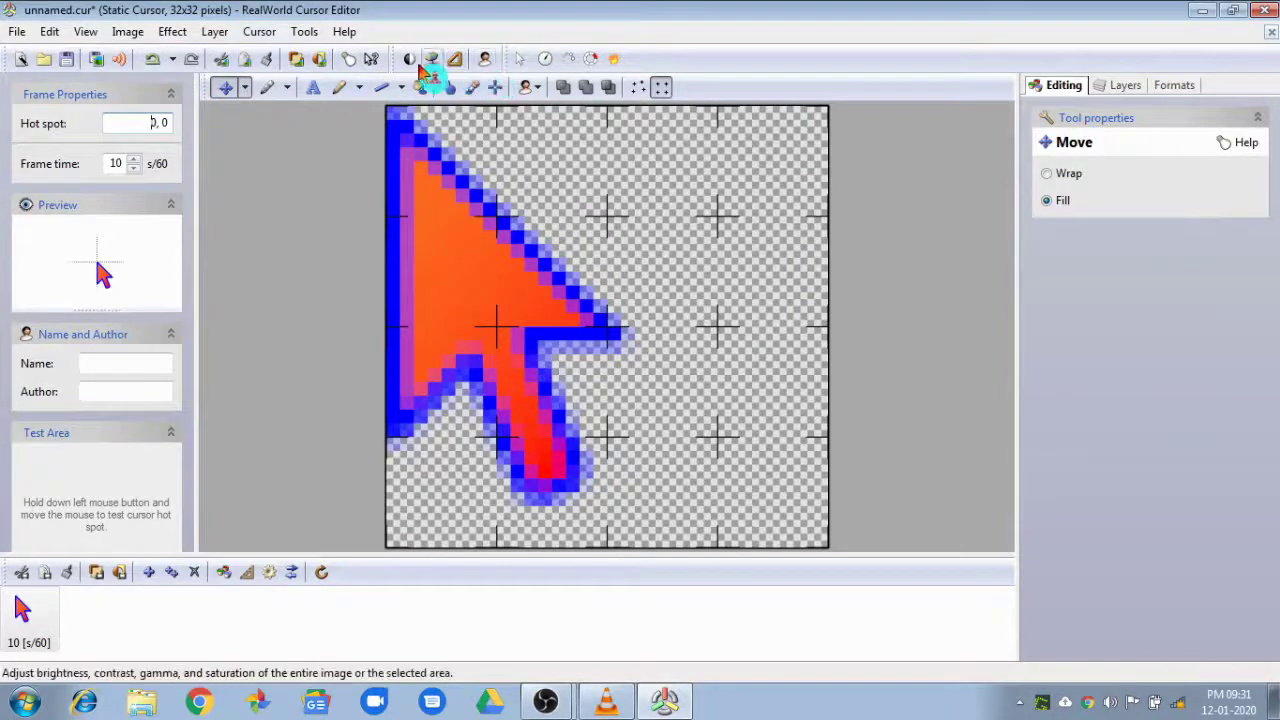
Step: Generate a 12-frame animated clock cursor, unnamed.ani, with yellow face and red outline
left_click(545, 60)
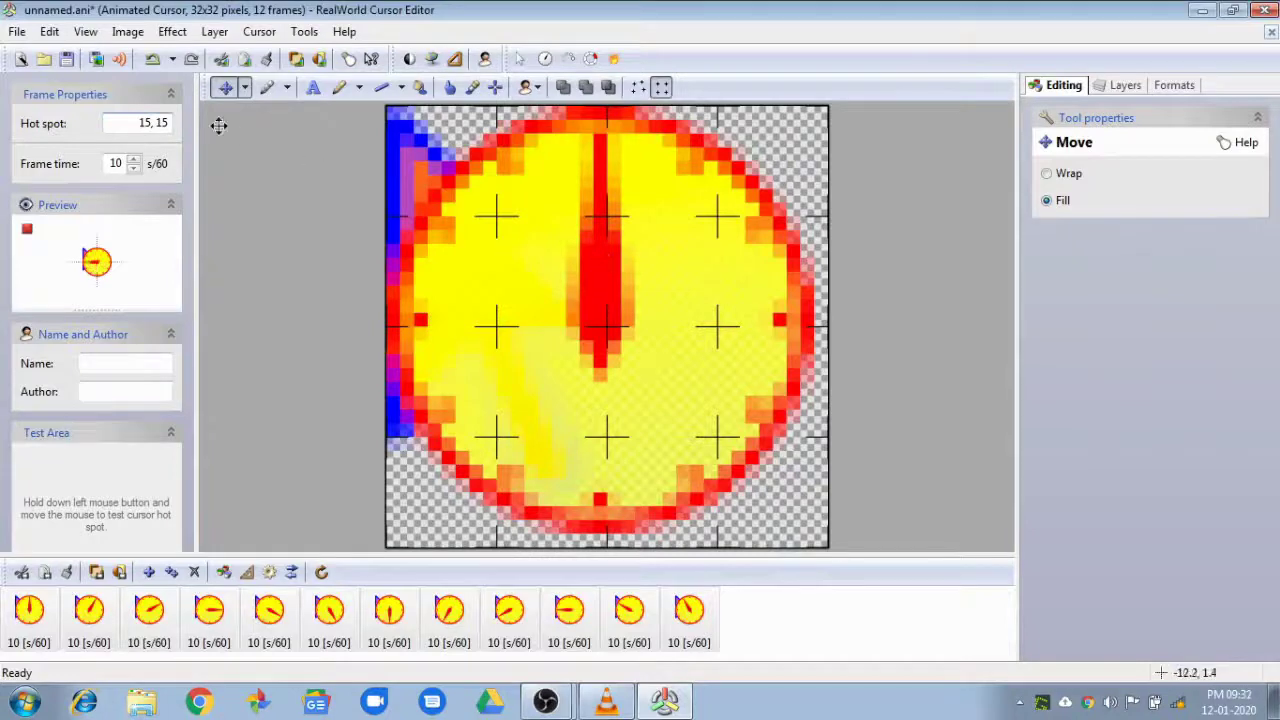
Step: Drag the clock image up, down-right, up-left and back right within the current frame
mouse_move(637, 235)
left_mouse_down()
mouse_move(606, 271)
mouse_move(631, 294)
mouse_move(623, 225)
left_mouse_up()
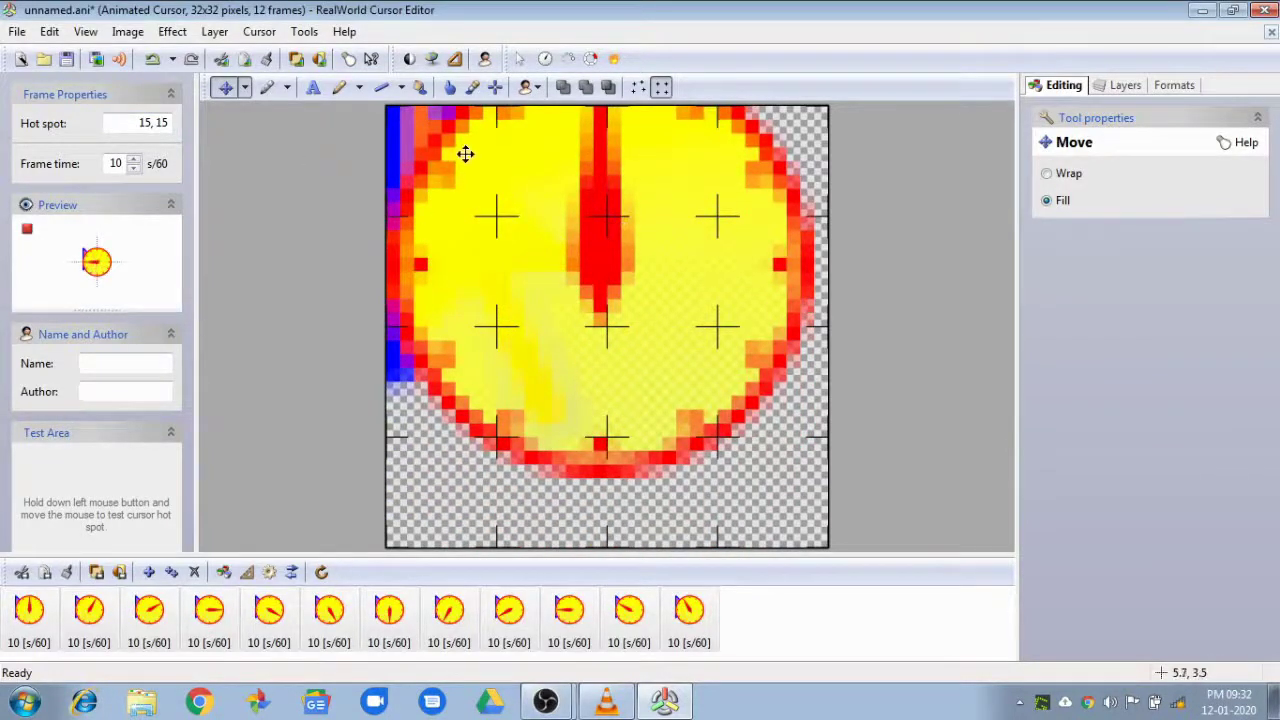
left_click_drag(583, 328, 651, 405)
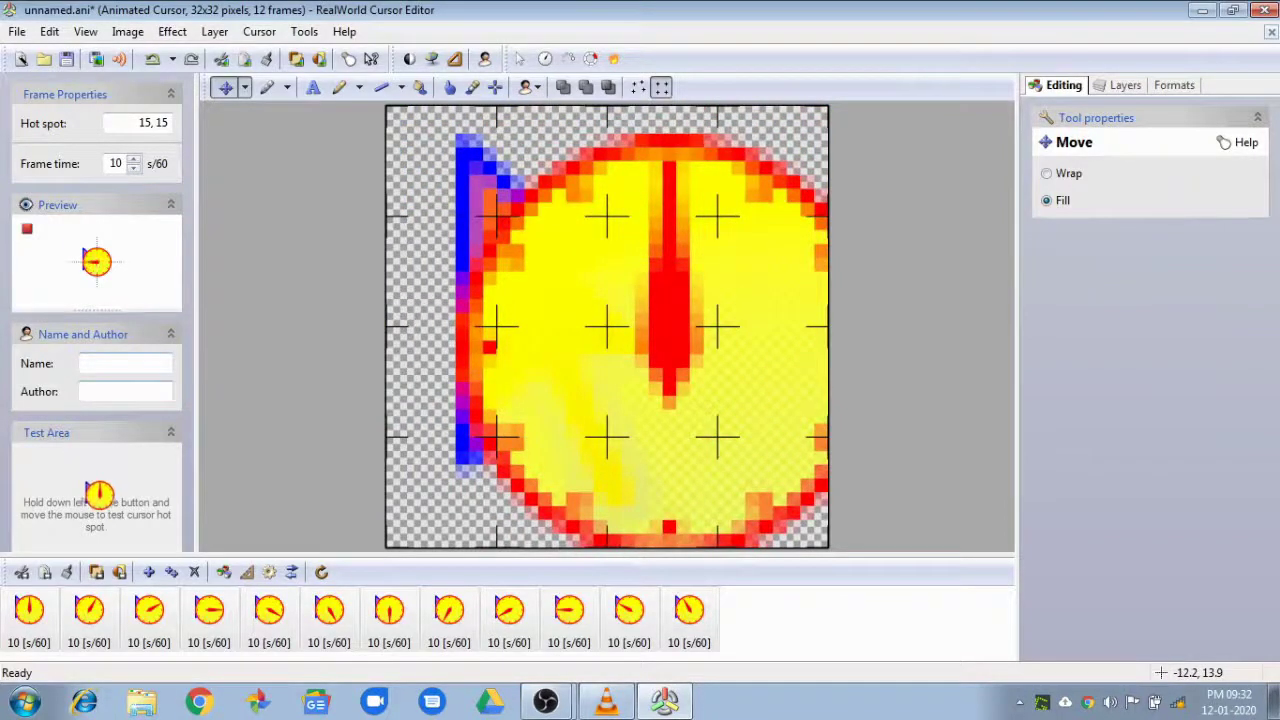
left_click_drag(827, 270, 604, 221)
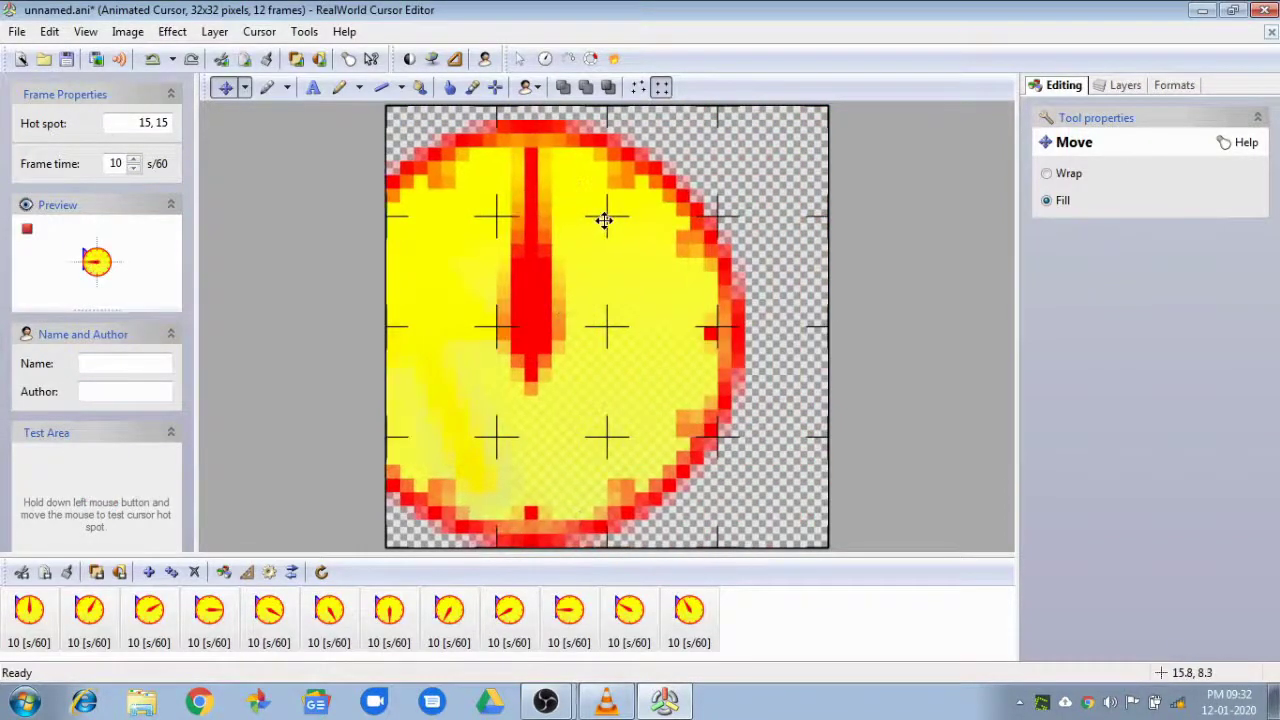
left_click_drag(540, 273, 603, 265)
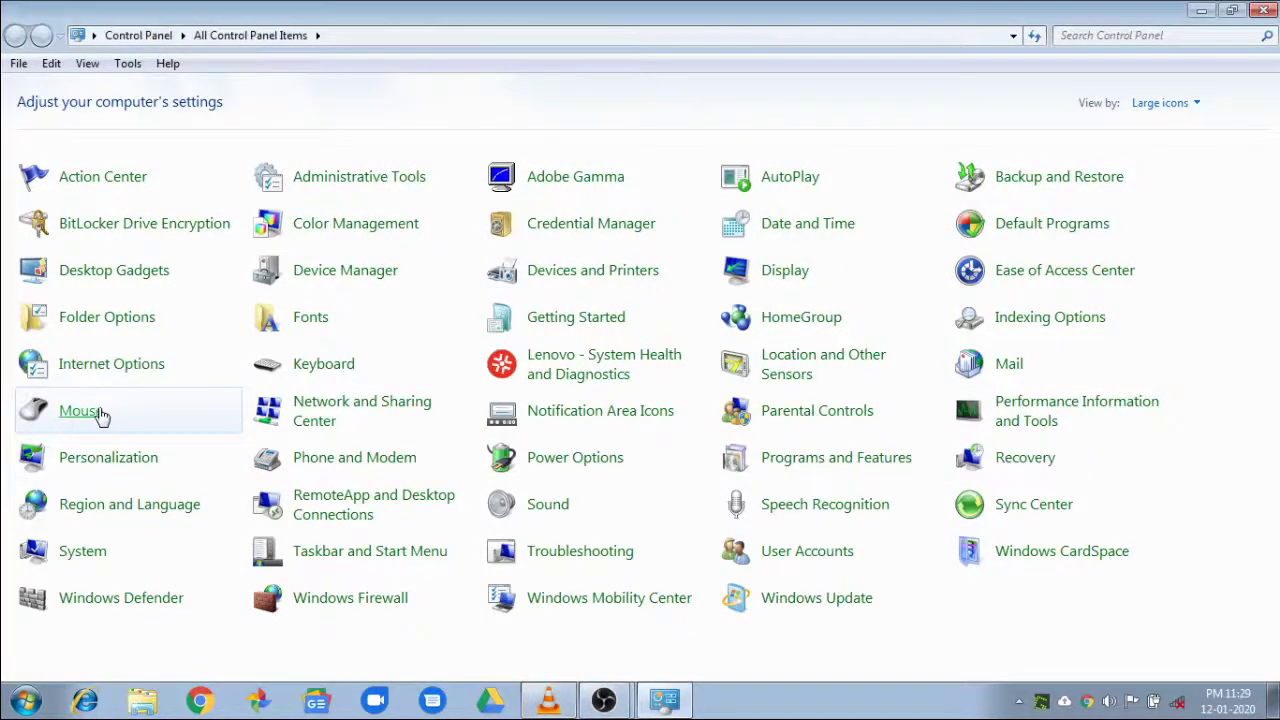
Step: Open Mouse Properties on the Pointers tab showing the Ronton 2 scheme
left_click(80, 411)
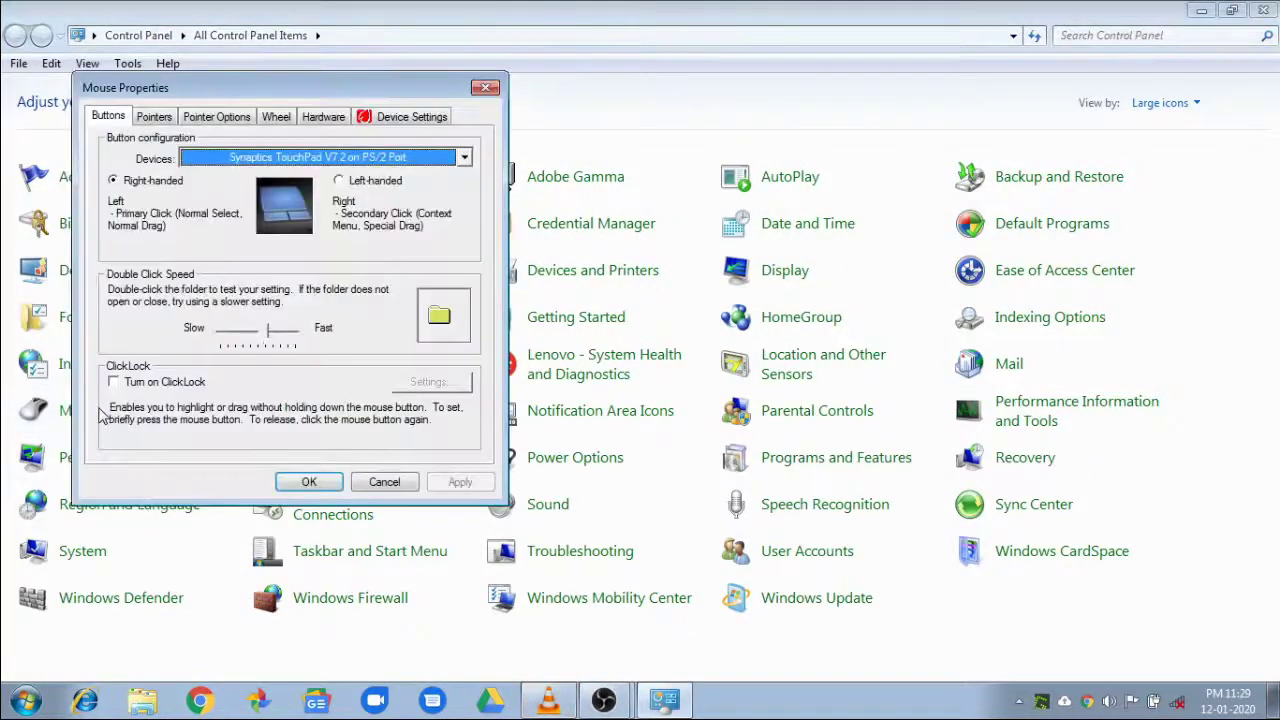
left_click(155, 117)
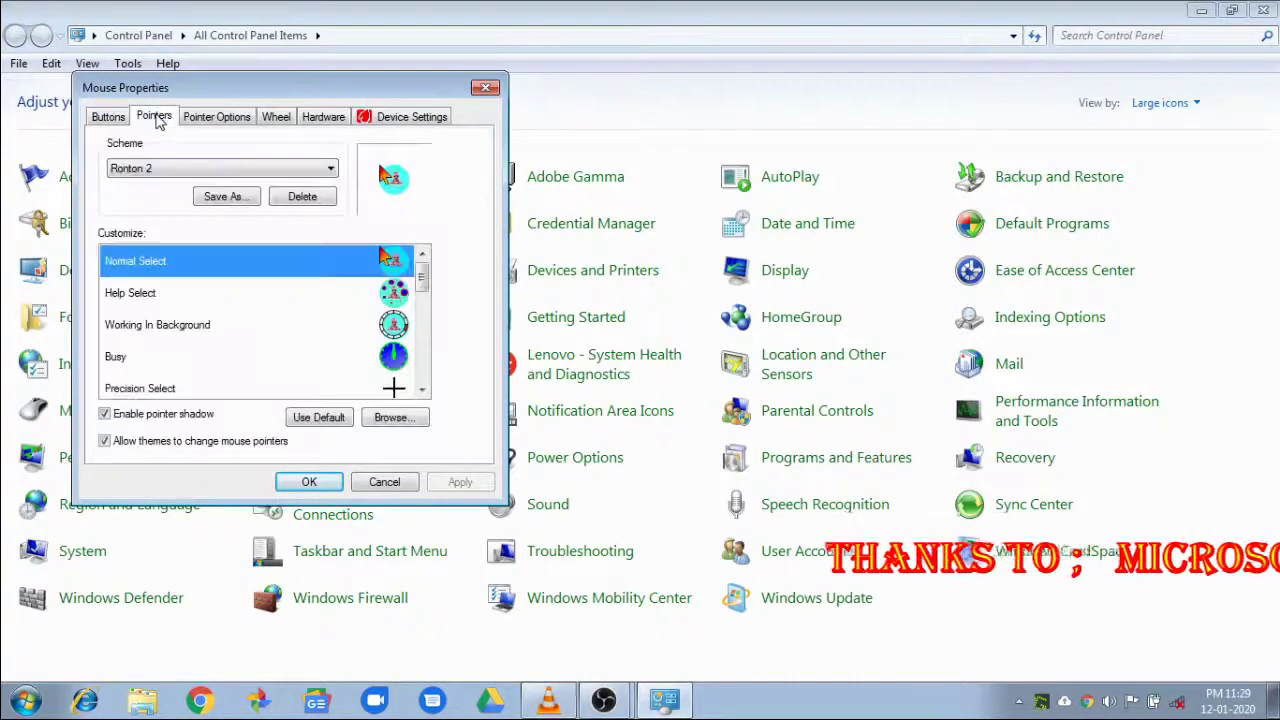